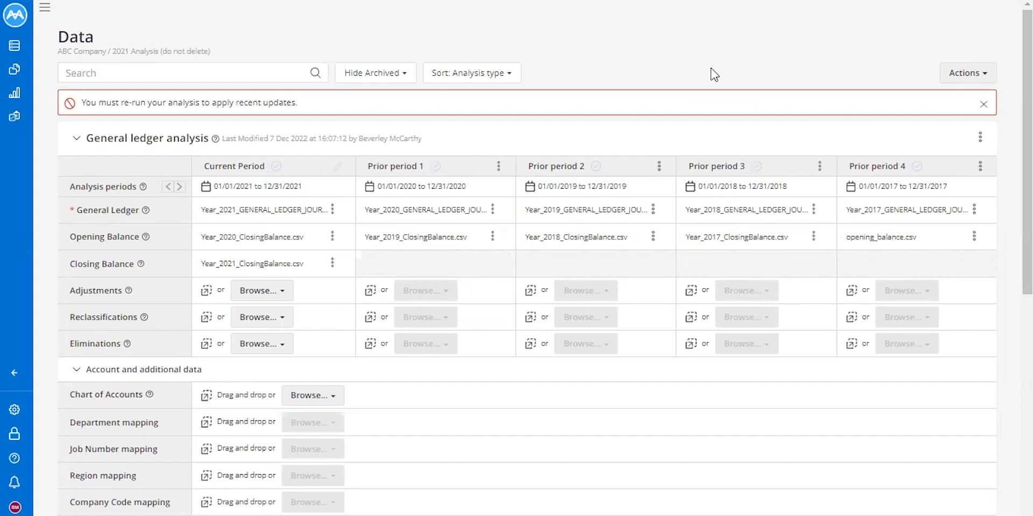
# Open the general ledger analysis's accounts and examine the groupings under Assets, Current assets, Cash and cash-equivalent assets
pyautogui.click(979, 137)
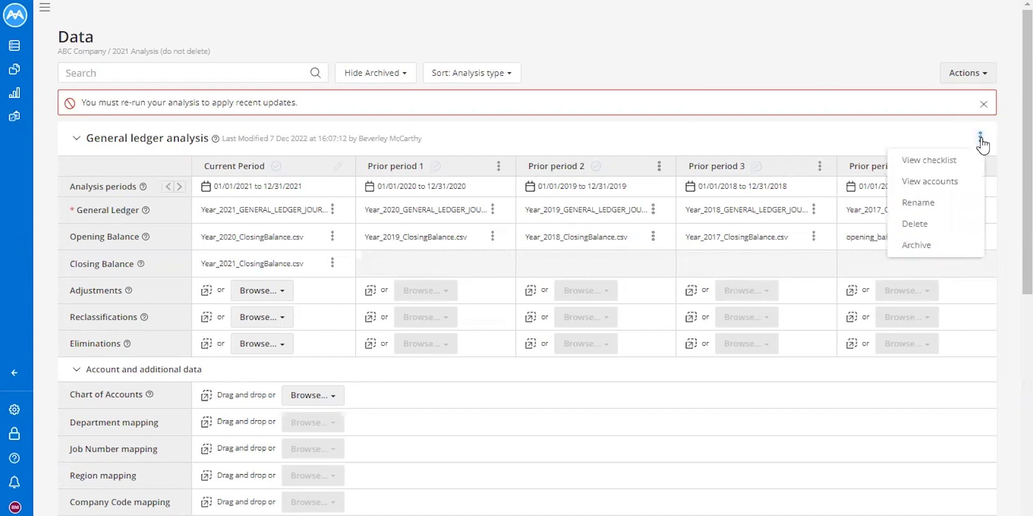
pyautogui.click(960, 182)
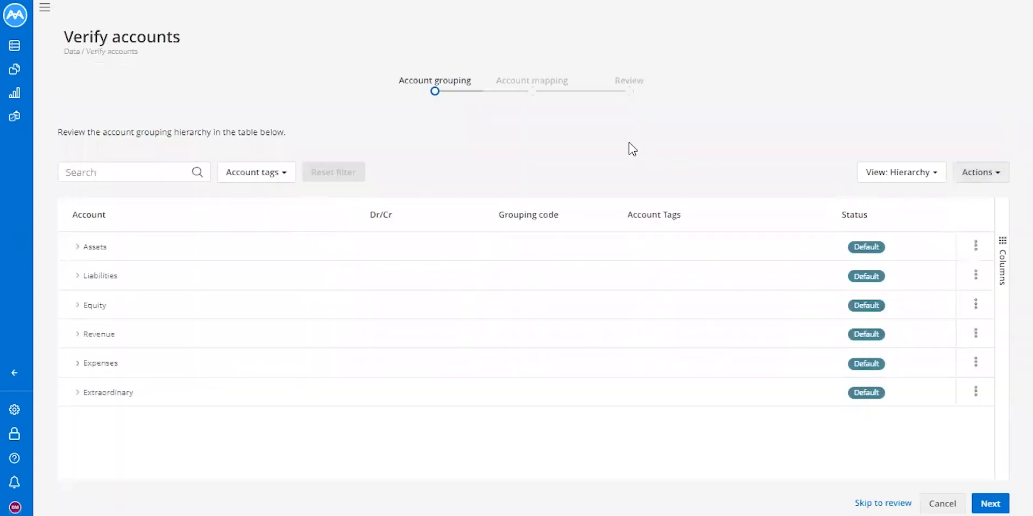
pyautogui.click(77, 247)
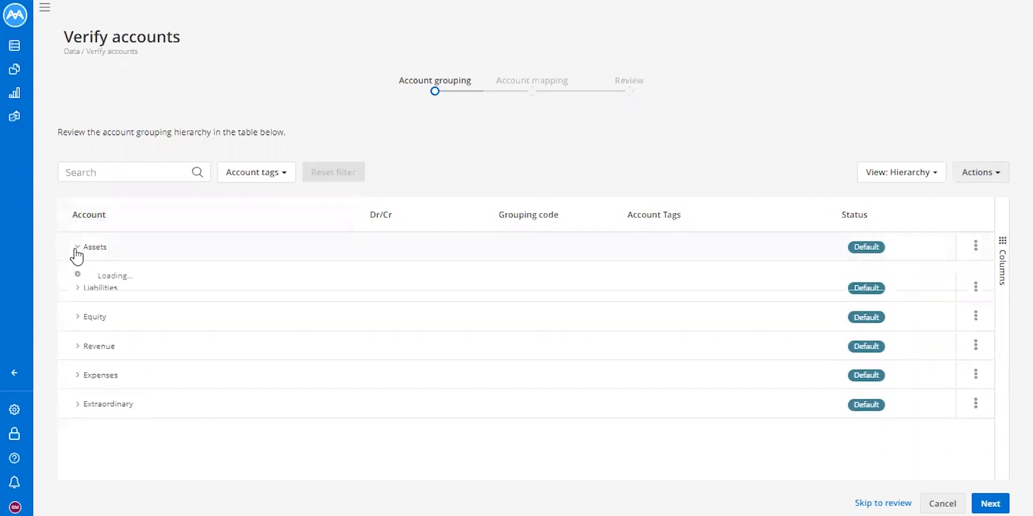
pyautogui.click(88, 305)
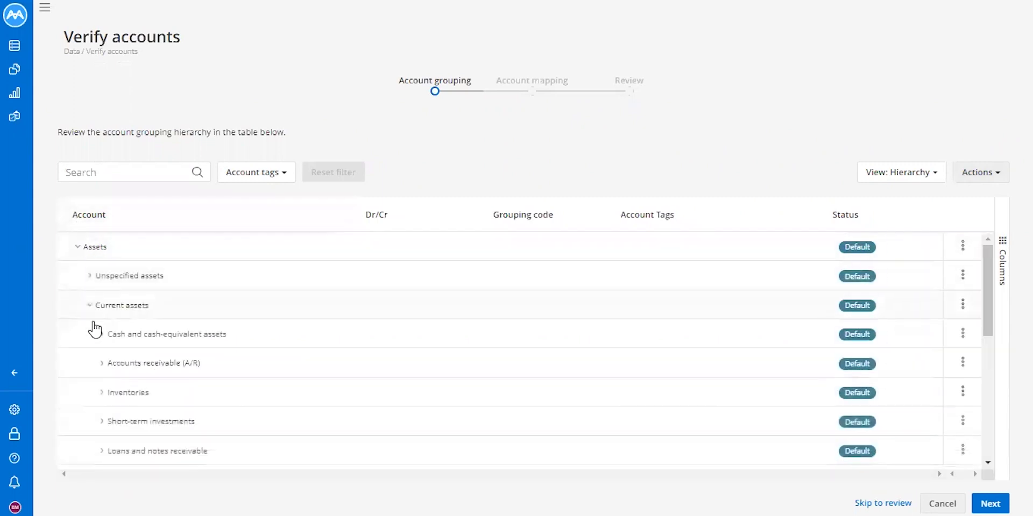
pyautogui.click(102, 334)
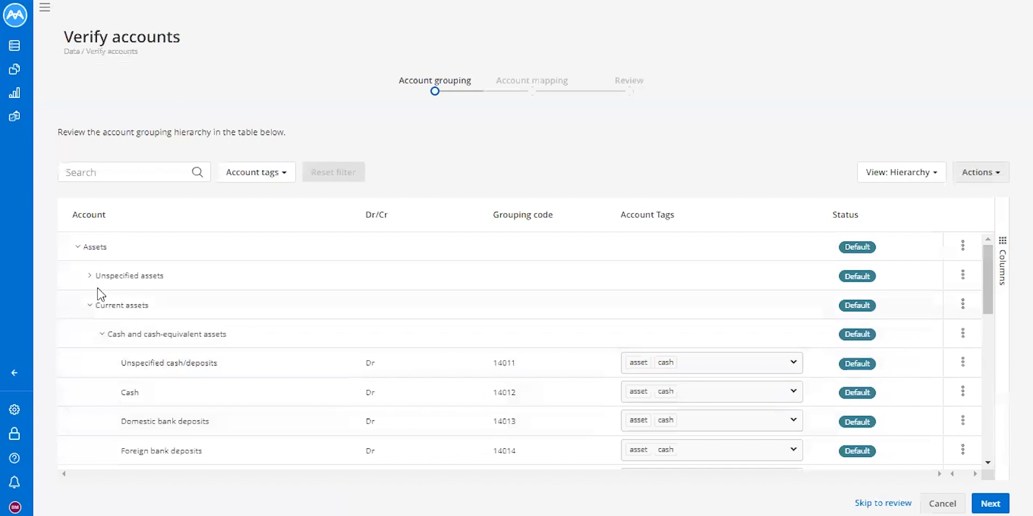
pyautogui.click(76, 247)
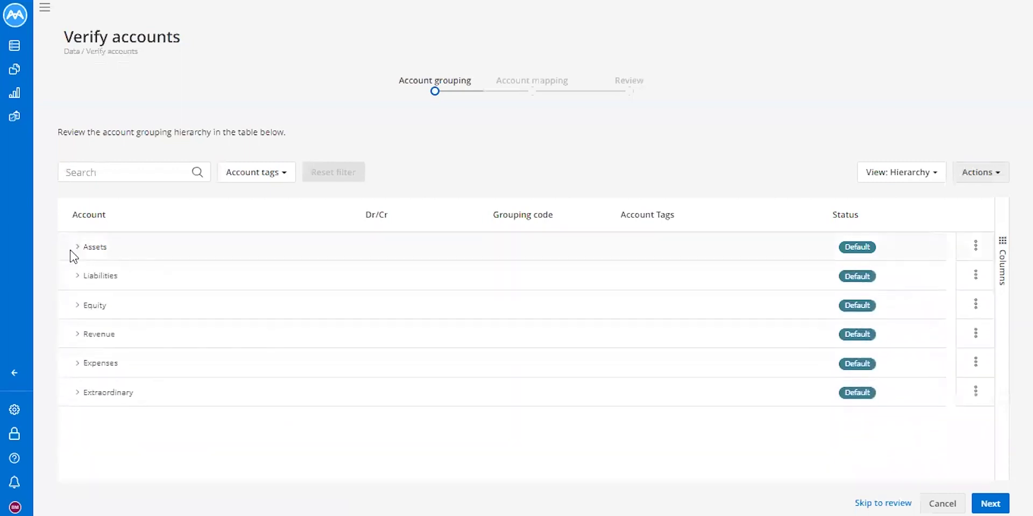
# Rename the Accounting fees account under Expenses, Operating expenses, Professional fees as Audit fees and save it
pyautogui.click(76, 364)
pyautogui.scroll(-1, 70, 313)
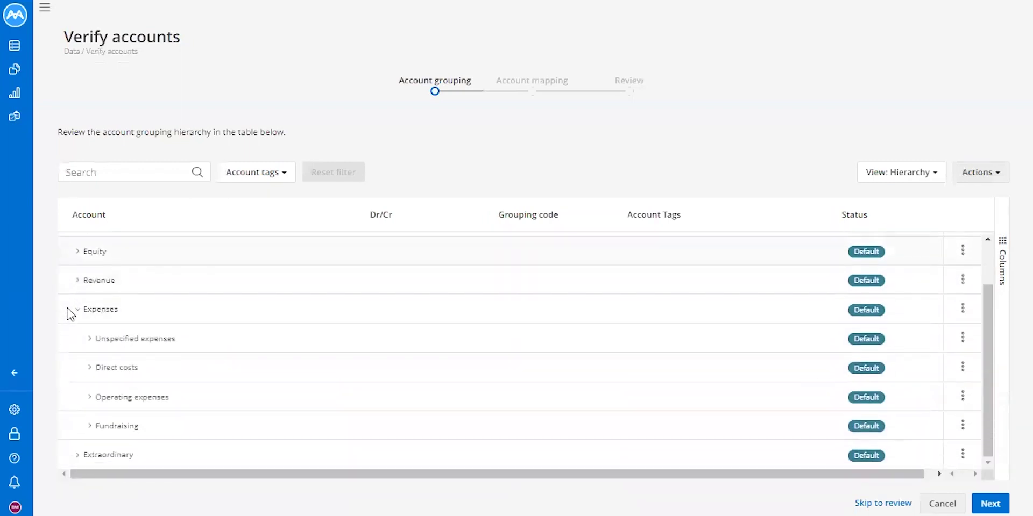
pyautogui.click(90, 397)
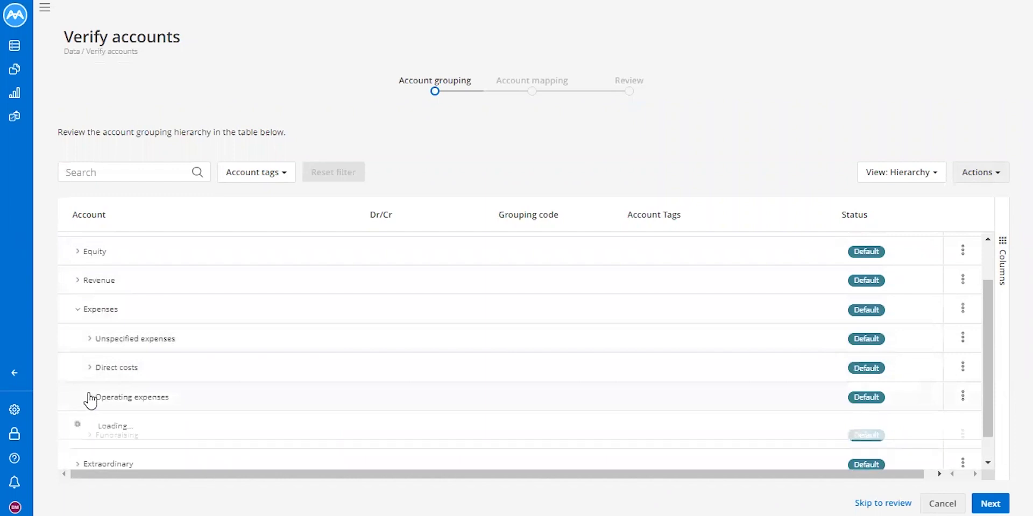
pyautogui.scroll(-5, 89, 376)
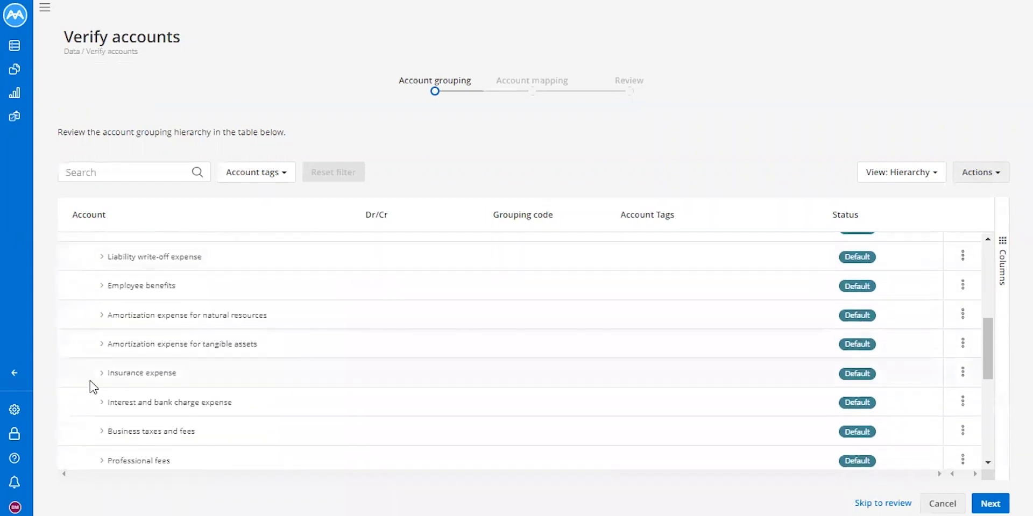
pyautogui.click(100, 461)
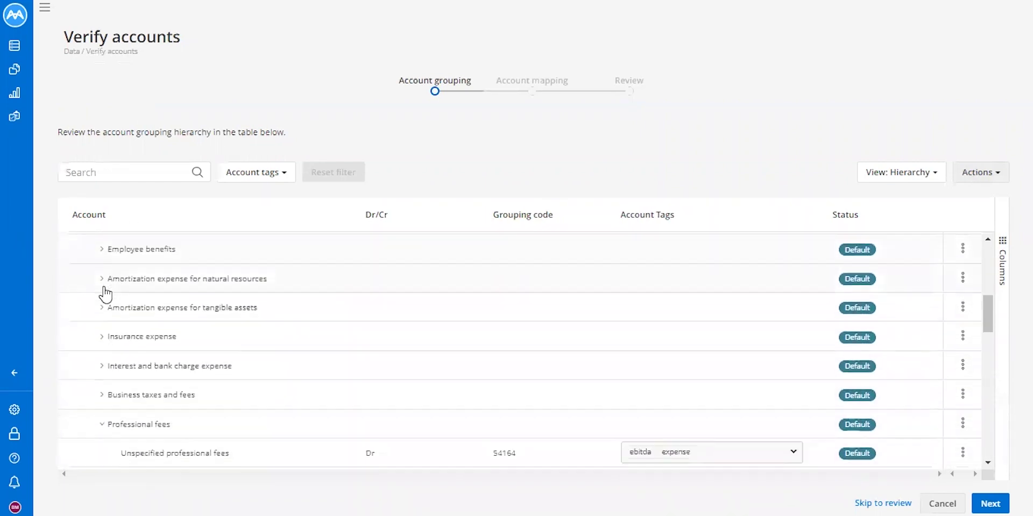
pyautogui.scroll(-5, 105, 294)
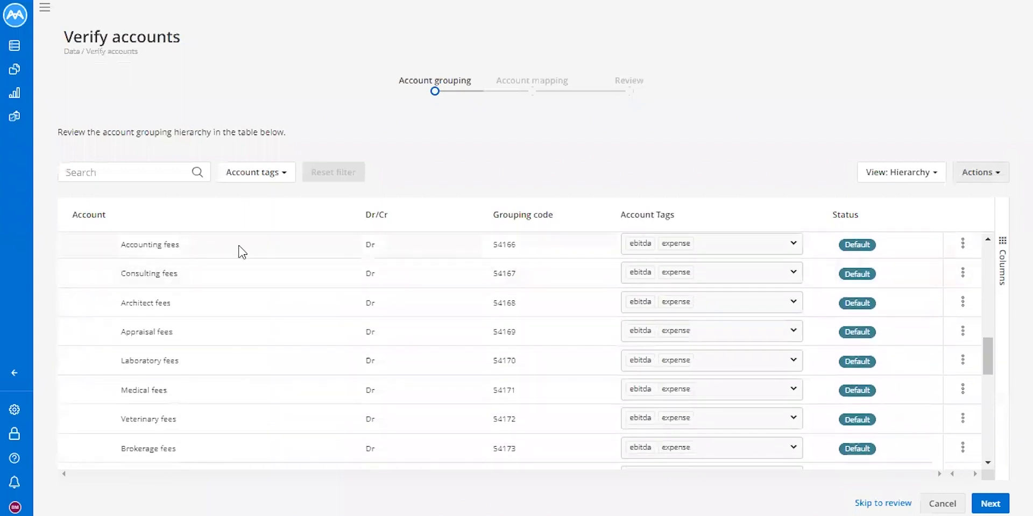
pyautogui.click(963, 245)
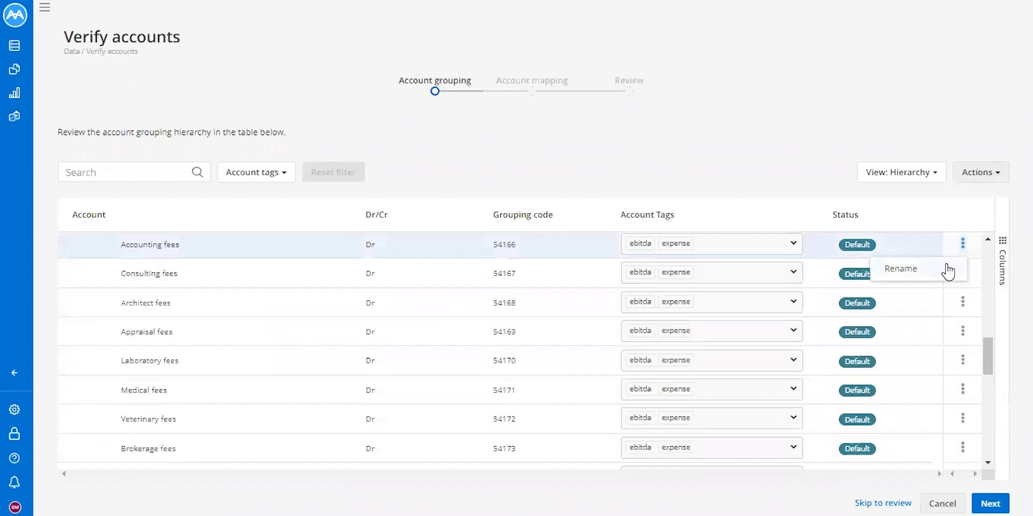
pyautogui.click(948, 270)
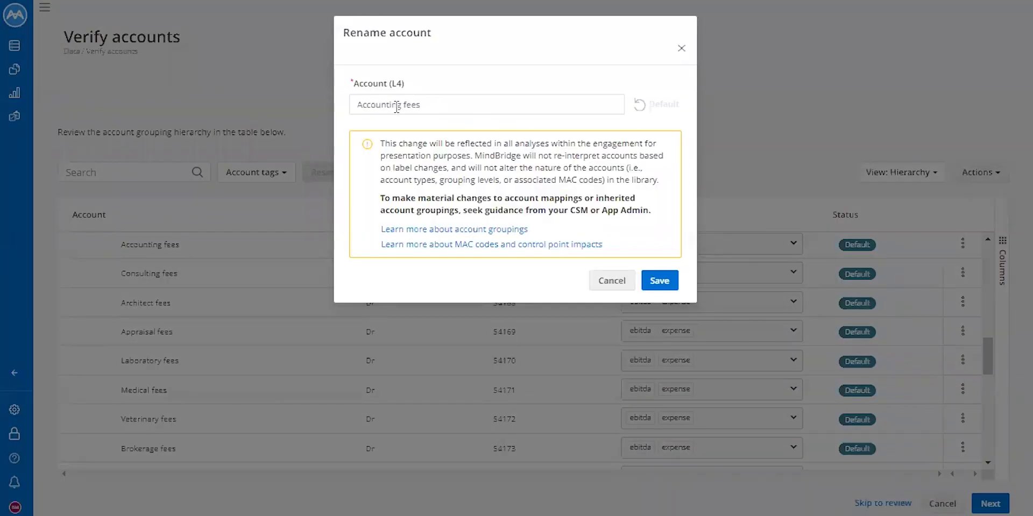
pyautogui.moveTo(401, 105); pyautogui.dragTo(330, 109)
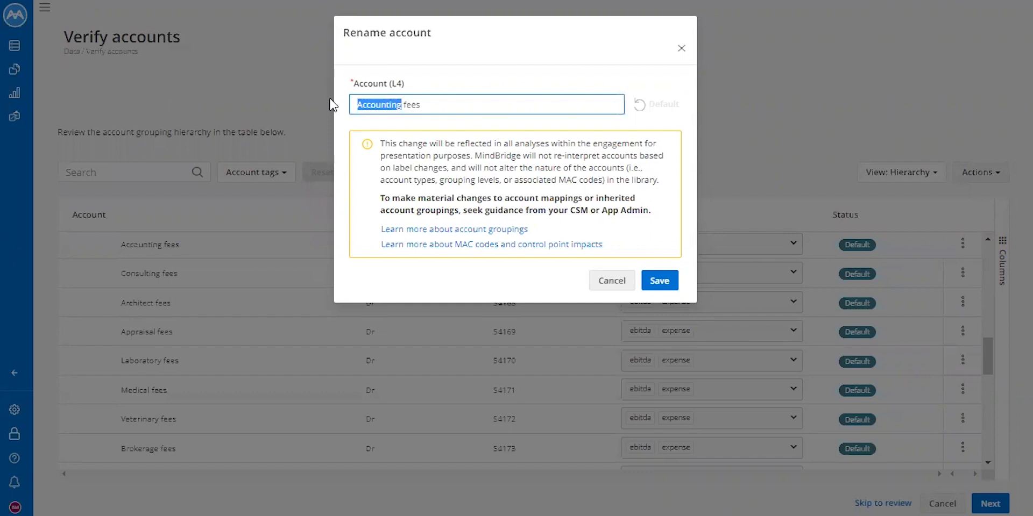
pyautogui.write('Audit')
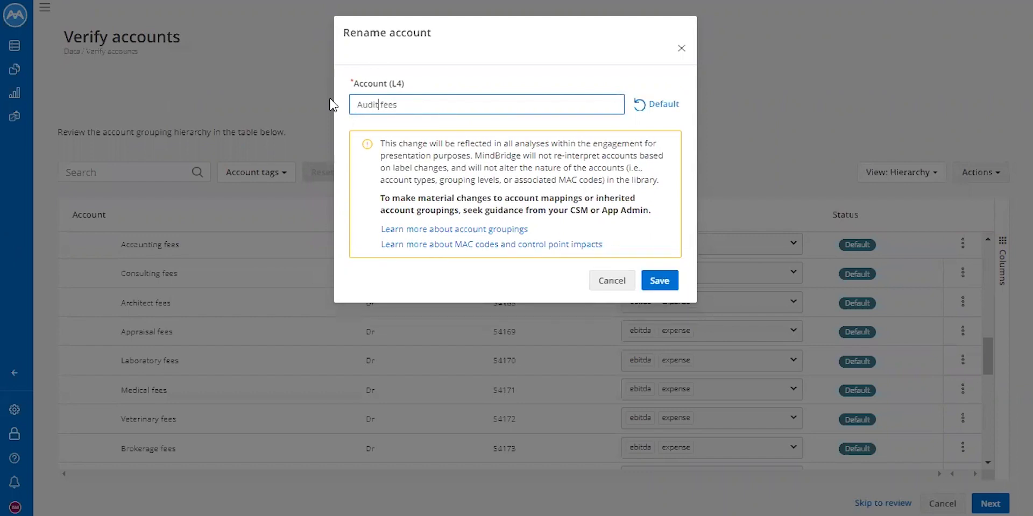
pyautogui.click(661, 283)
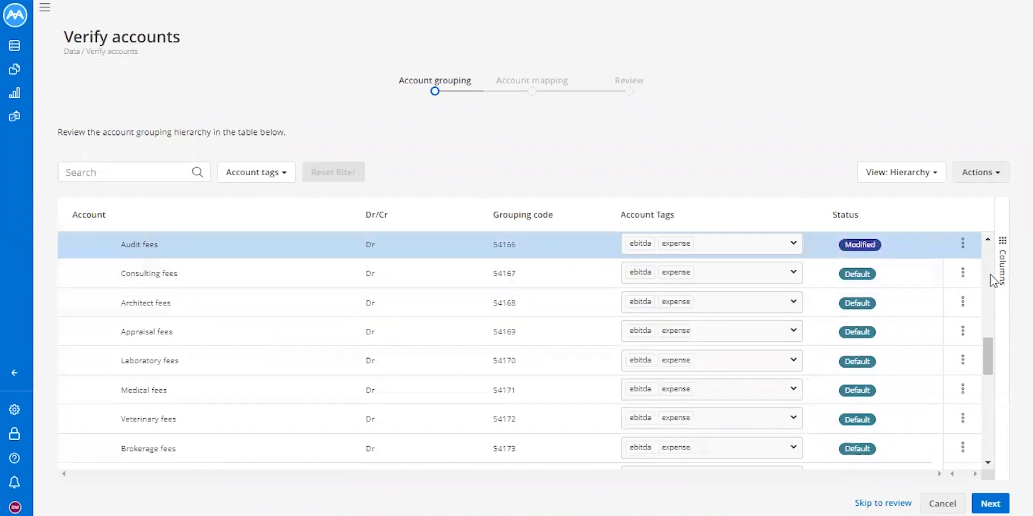
# Rename the Consulting fees account under Professional fees as M&A Costs and save it
pyautogui.click(963, 273)
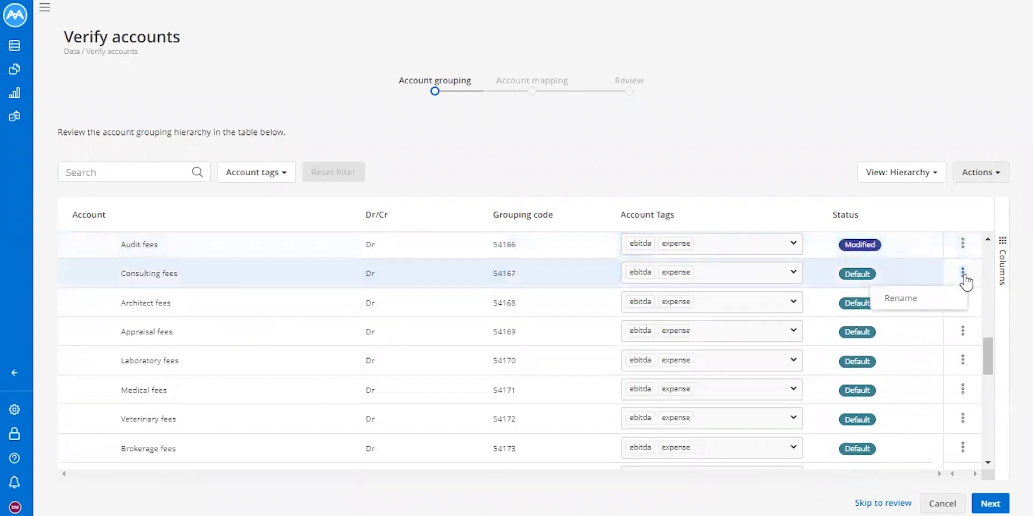
pyautogui.click(942, 301)
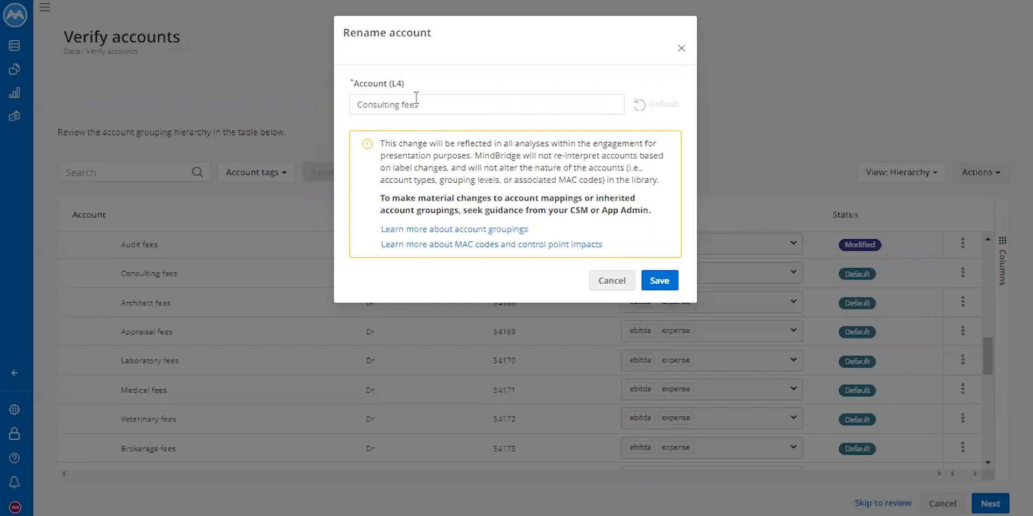
pyautogui.moveTo(421, 102); pyautogui.dragTo(309, 88)
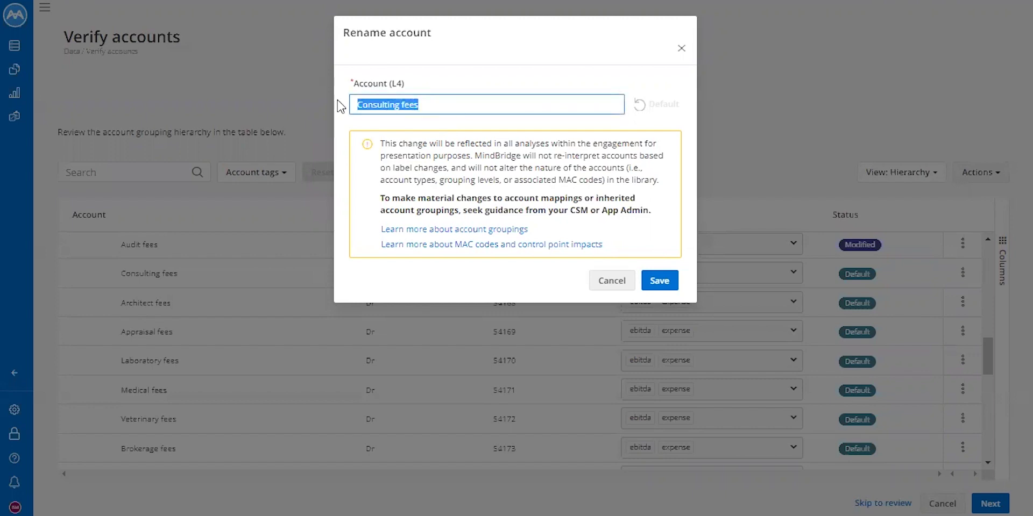
pyautogui.write('M&A Costs')
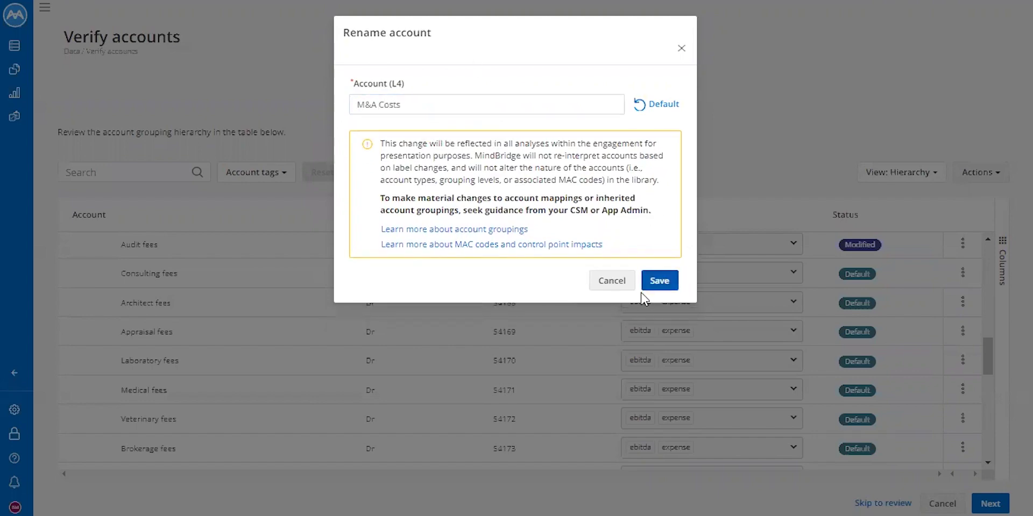
pyautogui.click(657, 281)
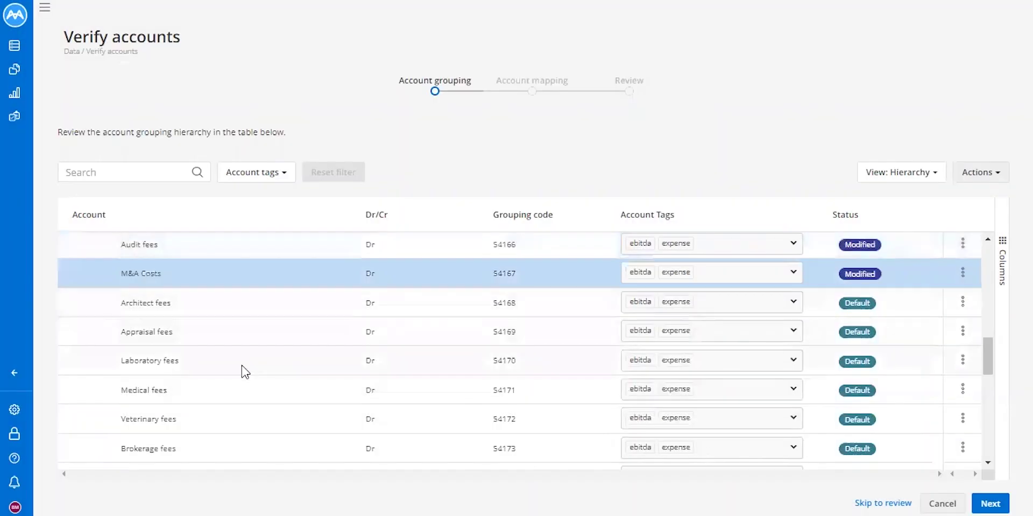
# Try appending 123 to the top-level Assets account name and reset it to the default name
pyautogui.scroll(10, 241, 366)
pyautogui.scroll(2, 236, 370)
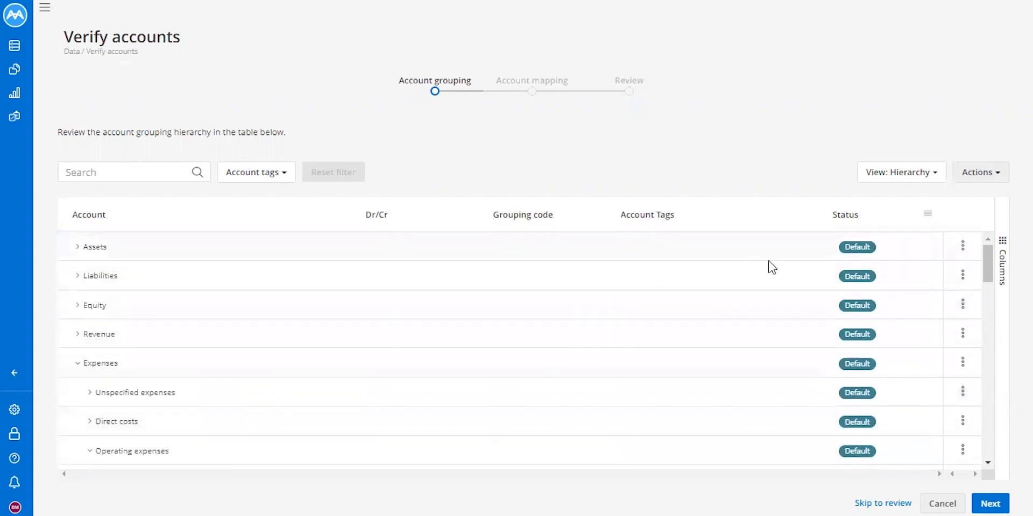
pyautogui.click(963, 248)
pyautogui.click(943, 274)
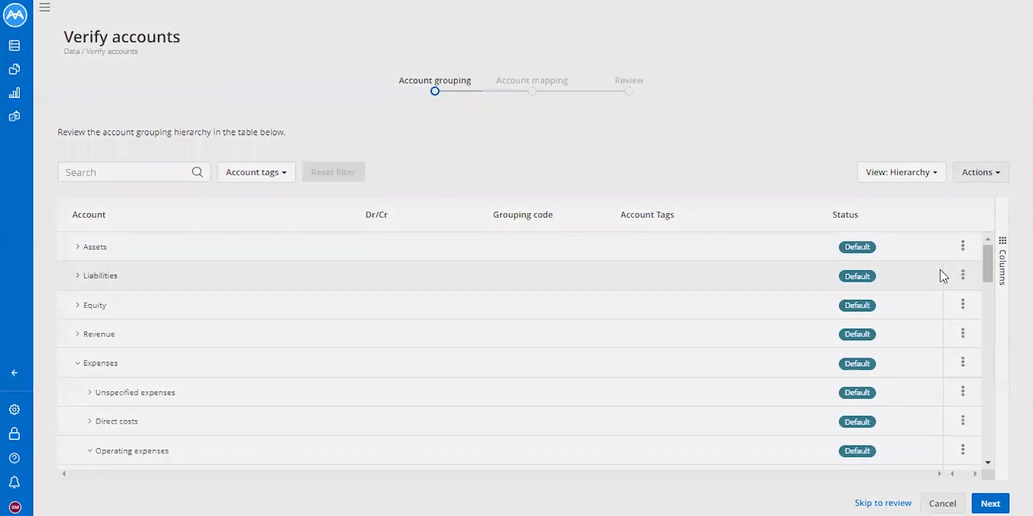
pyautogui.click(430, 104)
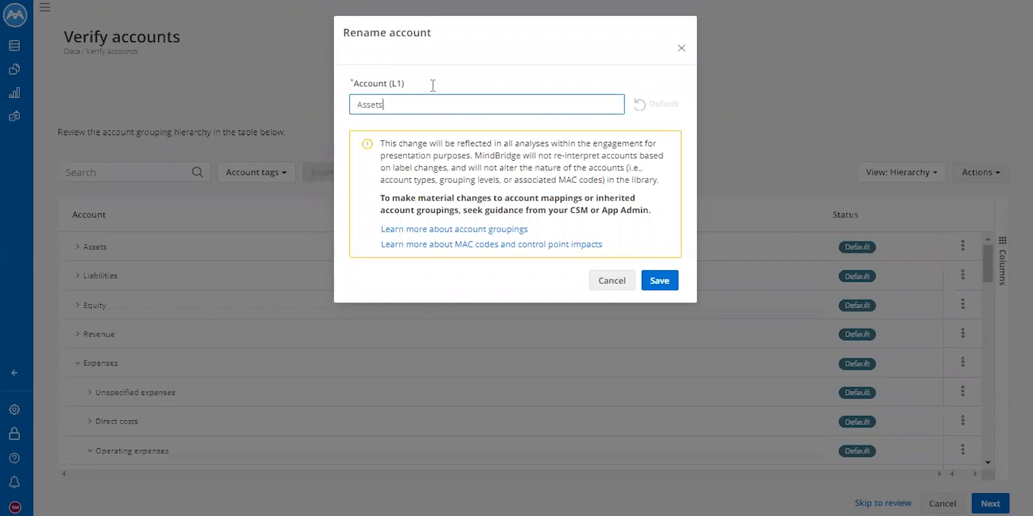
pyautogui.write('123')
pyautogui.click(662, 105)
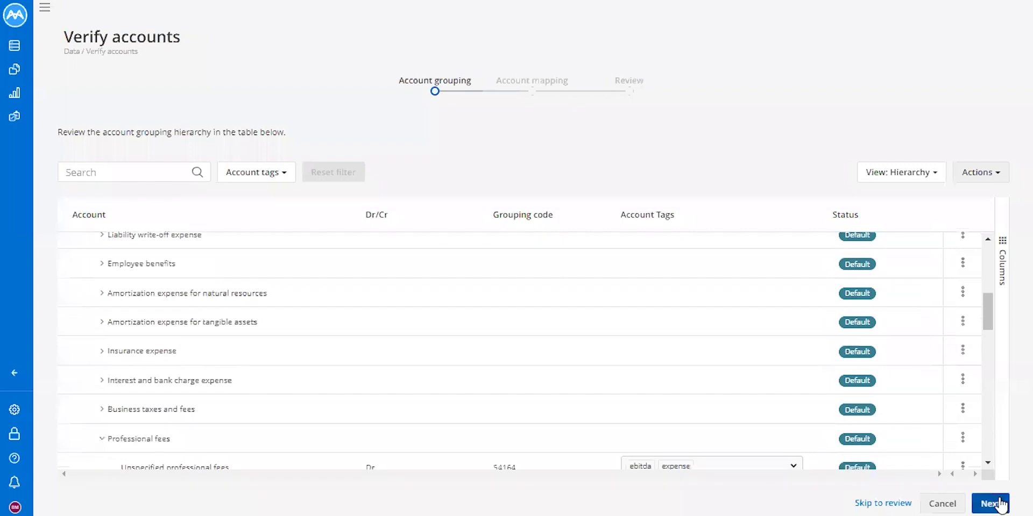
# Advance through account mapping to the review stage and sort the accounts by current period amount in descending order
pyautogui.click(992, 503)
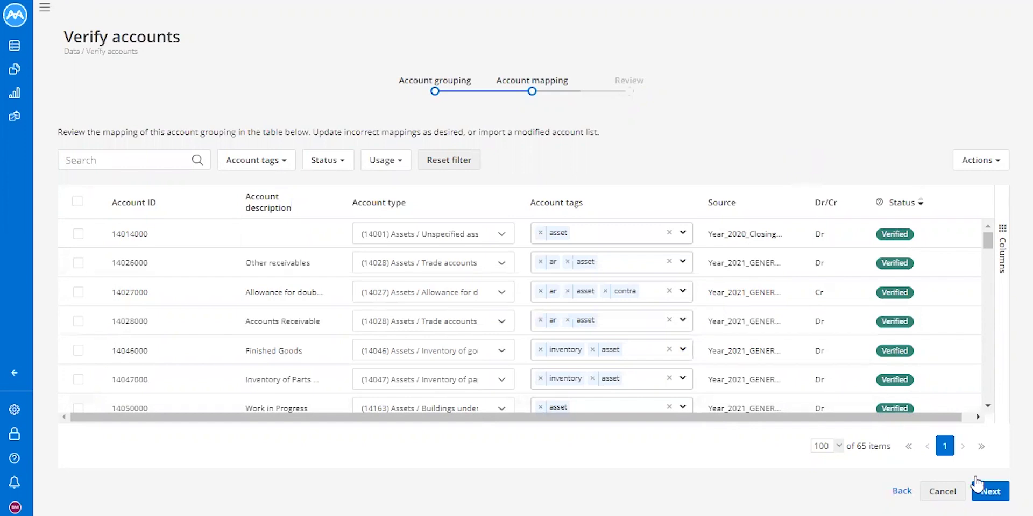
pyautogui.click(990, 490)
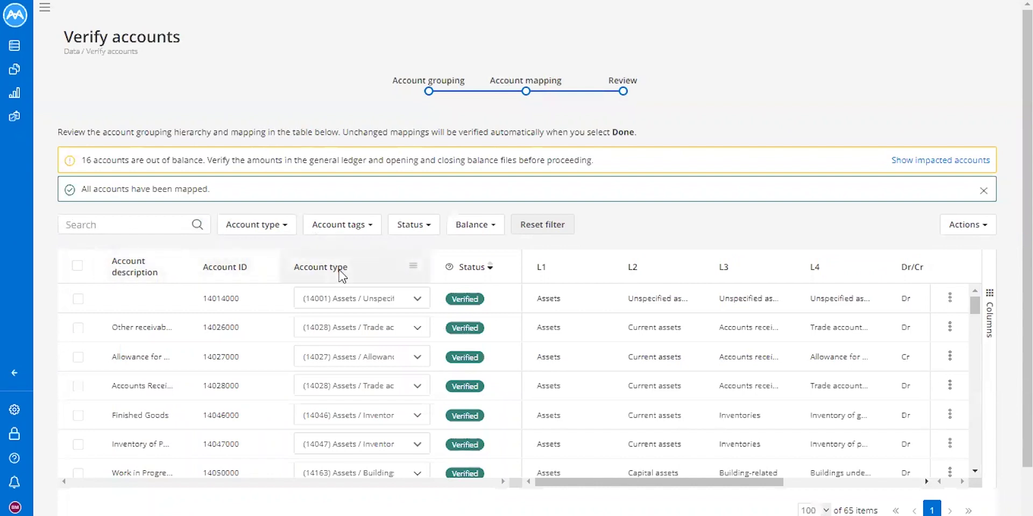
pyautogui.moveTo(479, 274)
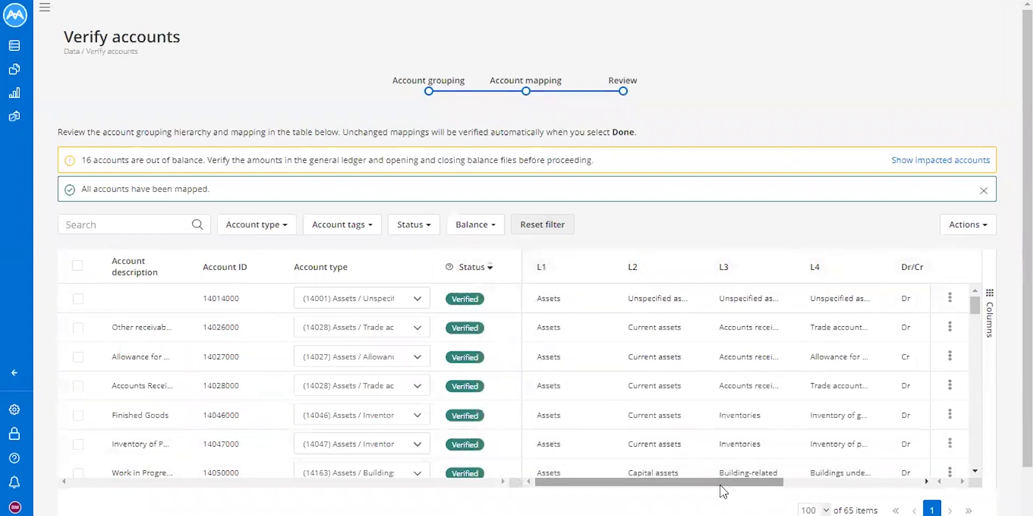
pyautogui.moveTo(721, 484); pyautogui.dragTo(914, 497)
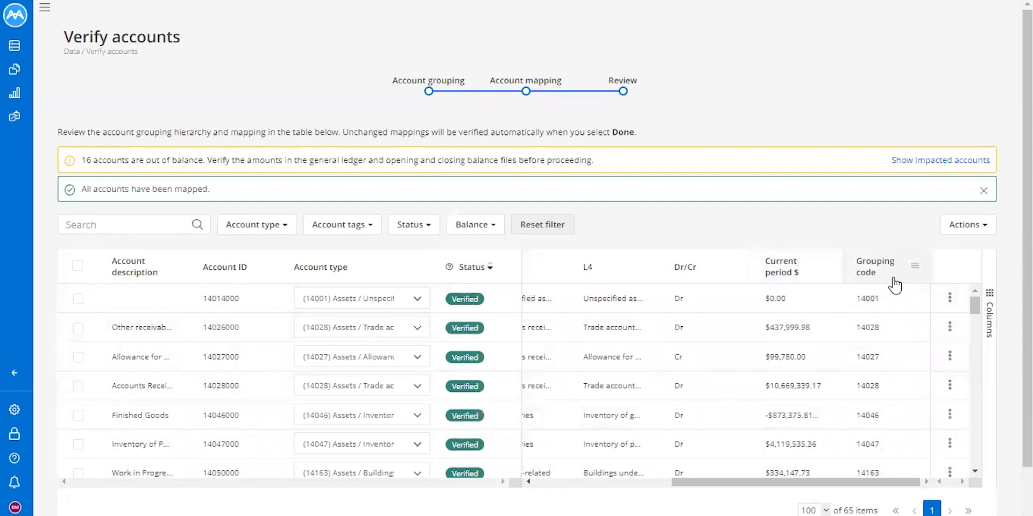
pyautogui.click(777, 272)
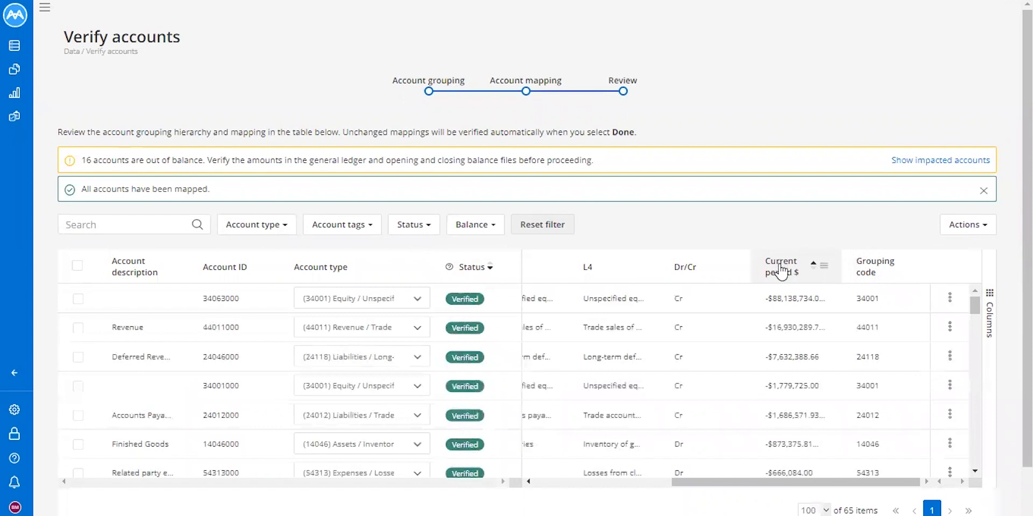
pyautogui.click(781, 269)
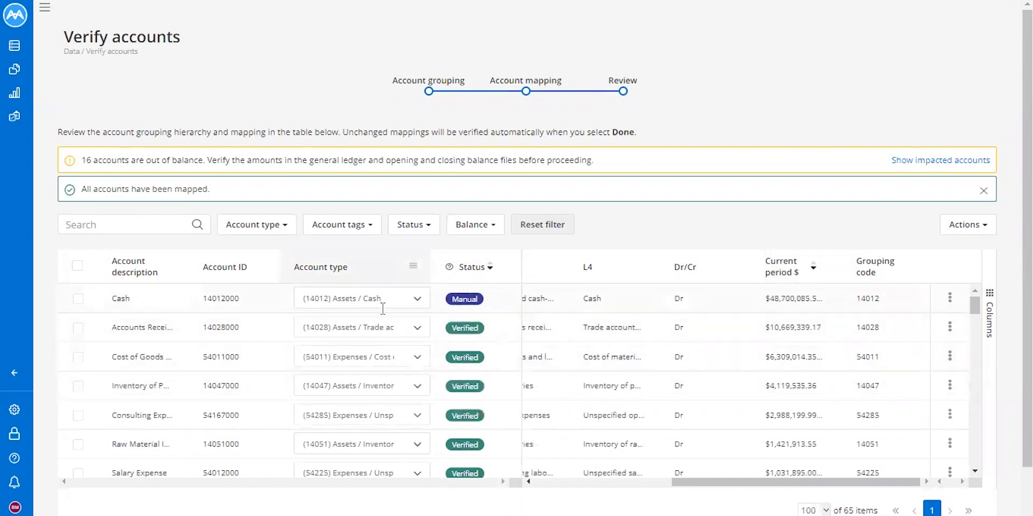
# Examine the account type options for the Cash account and look through the remaining accounts in the list
pyautogui.click(417, 299)
pyautogui.scroll(-1, 415, 369)
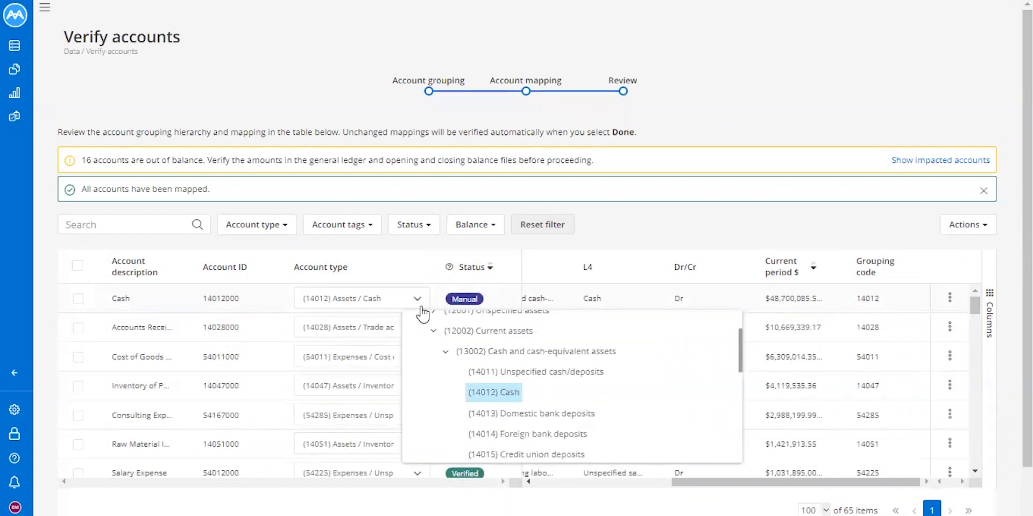
pyautogui.scroll(-10, 421, 308)
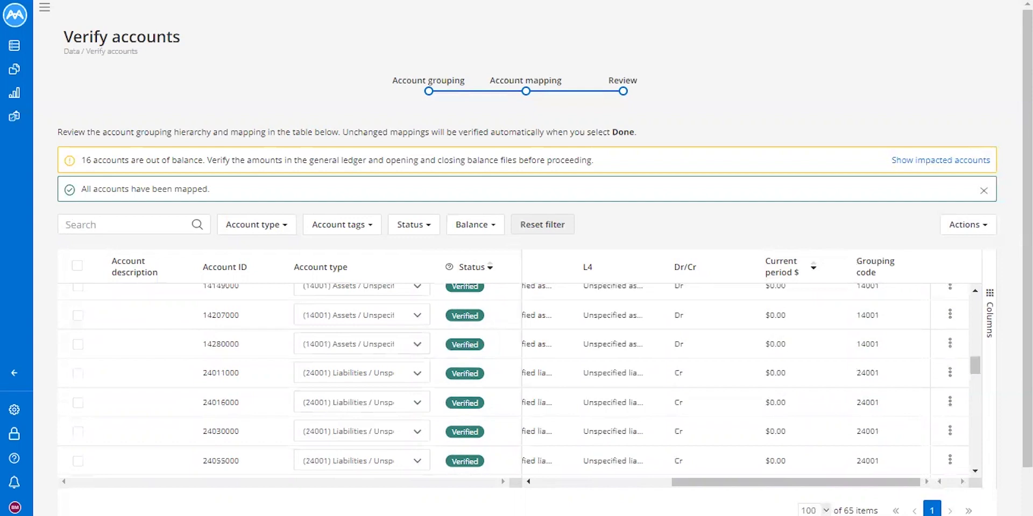